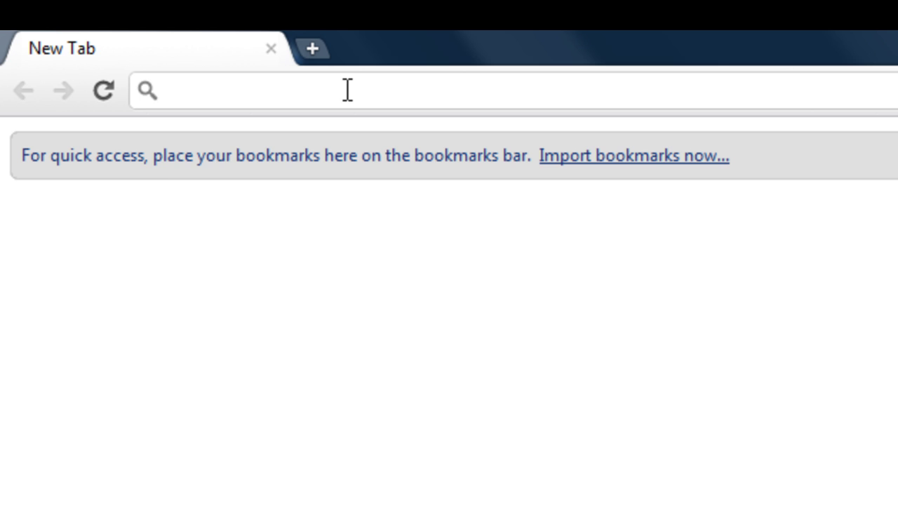
Load office.microsoft.com in Chrome's address bar
{"action": "type", "text": "office.m"}
{"action": "key", "text": "Return"}
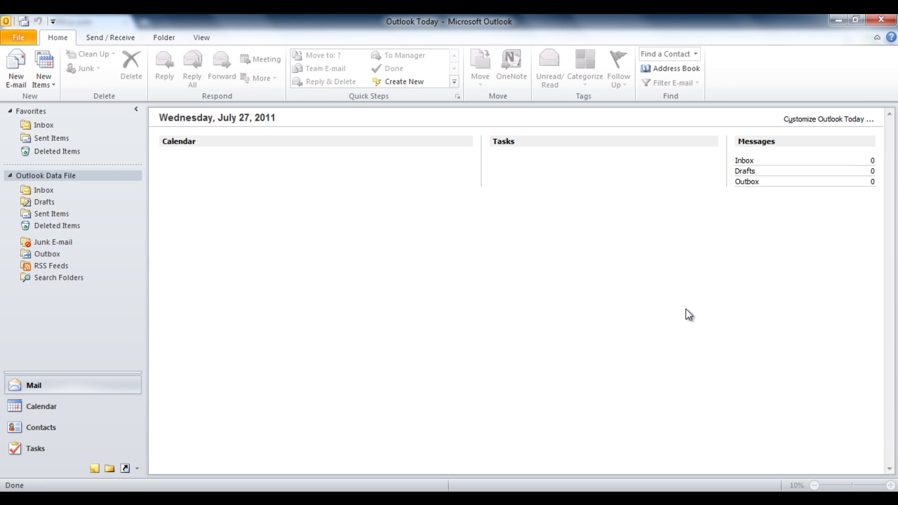
Open Account Settings from the File menu and start adding a new e-mail account
{"action": "left_click", "coordinate": [10, 40]}
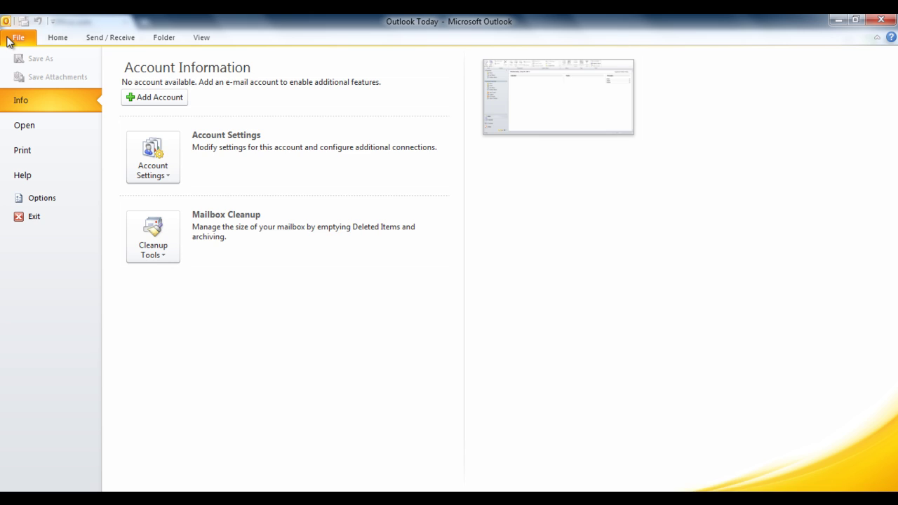
{"action": "left_click", "coordinate": [162, 171]}
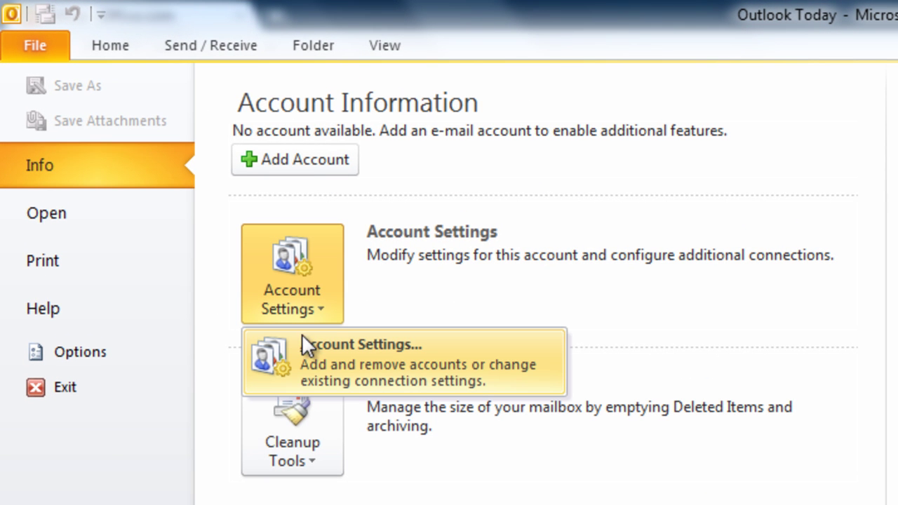
{"action": "left_click", "coordinate": [268, 379]}
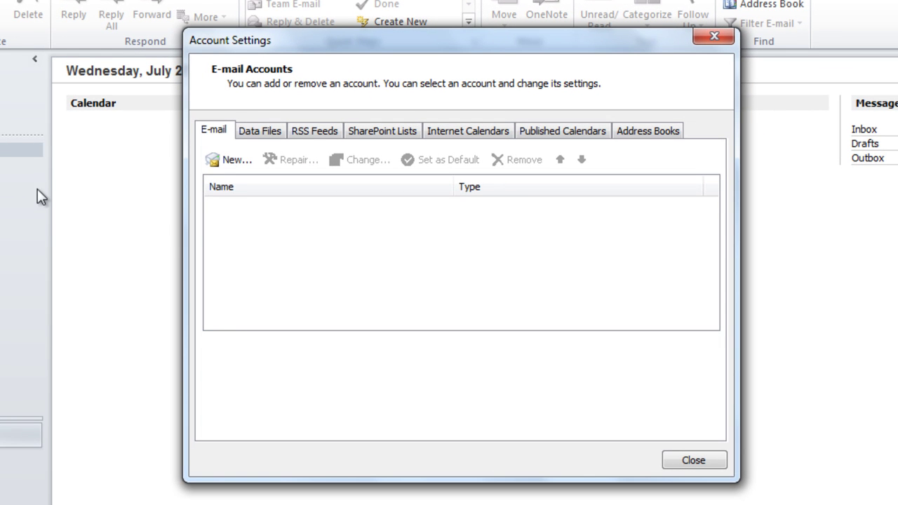
{"action": "left_click", "coordinate": [237, 161]}
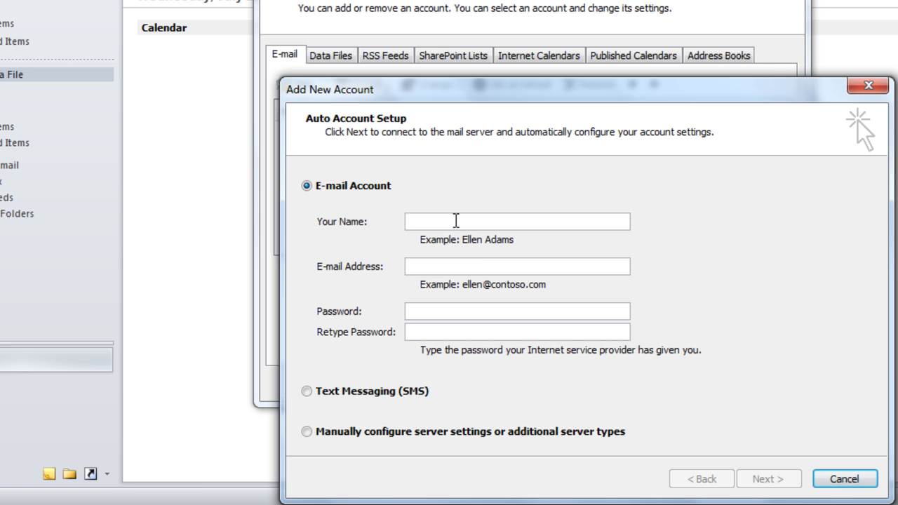
Enter the display name, the Hotmail e-mail address and the account password
{"action": "type", "text": "Blogsense"}
{"action": "key", "text": "Tab"}
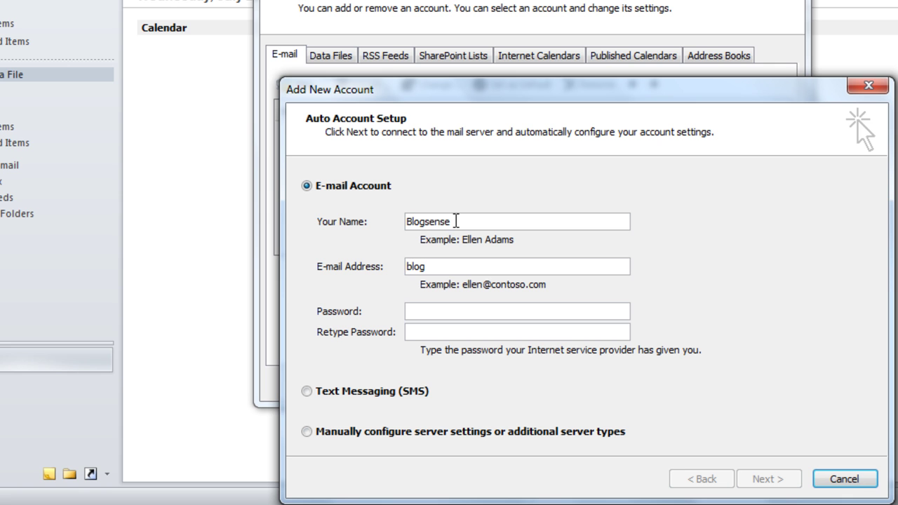
{"action": "key", "text": "Tab"}
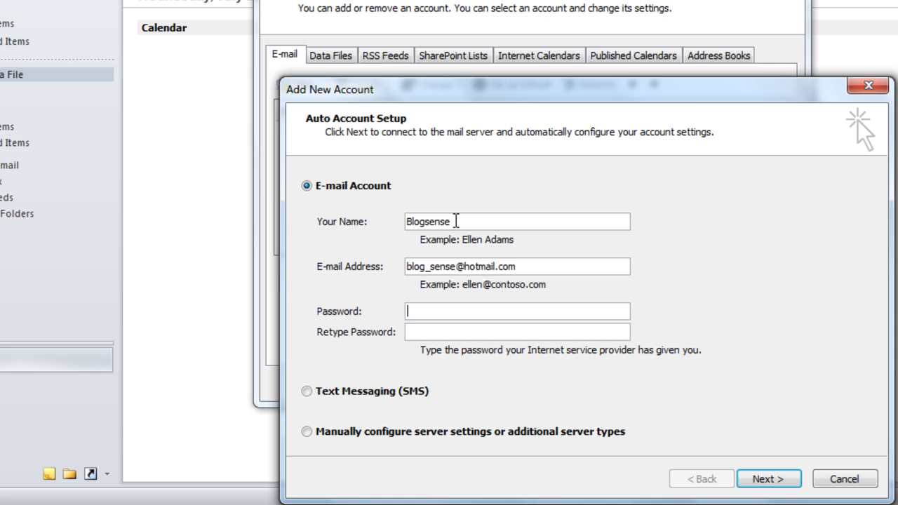
{"action": "type", "text": "*********"}
{"action": "type", "text": "**********"}
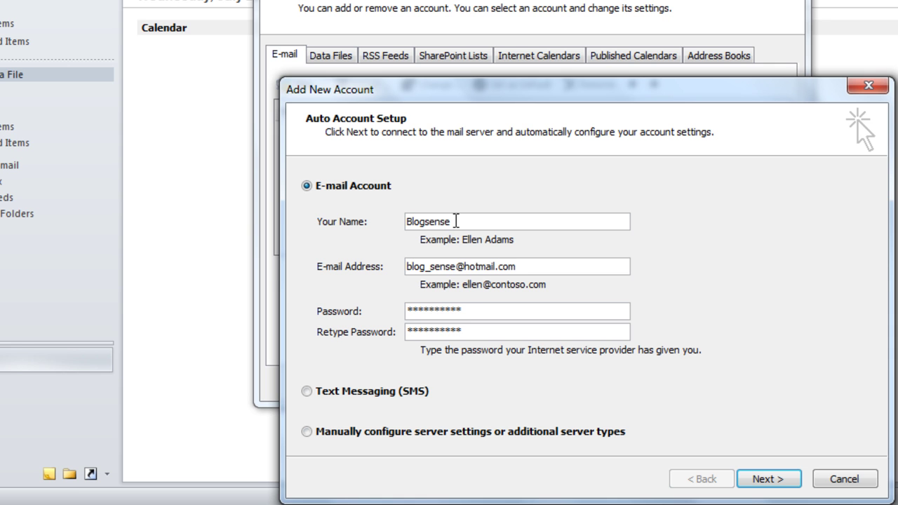
Submit the Hotmail details and wait for Auto Account Setup to connect and log on
{"action": "left_click", "coordinate": [755, 476]}
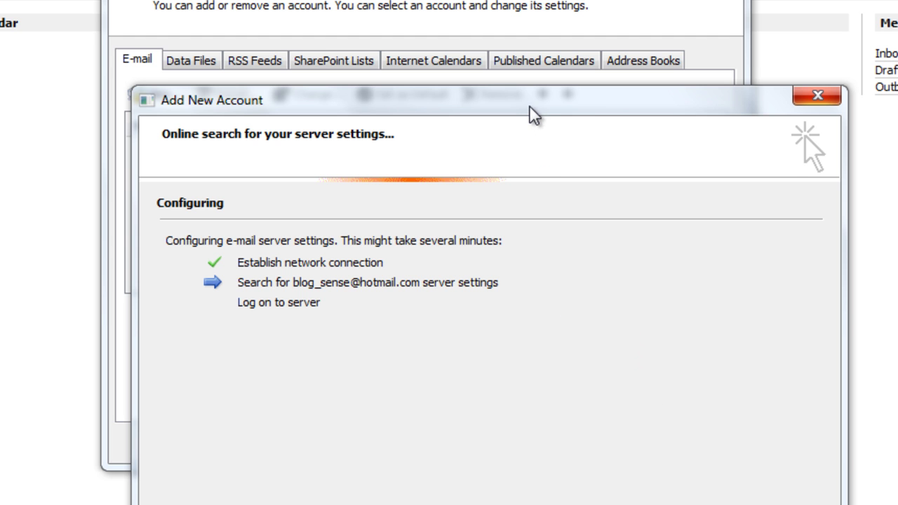
{"action": "left_click_drag", "start_coordinate": [526, 109], "coordinate": [511, 101]}
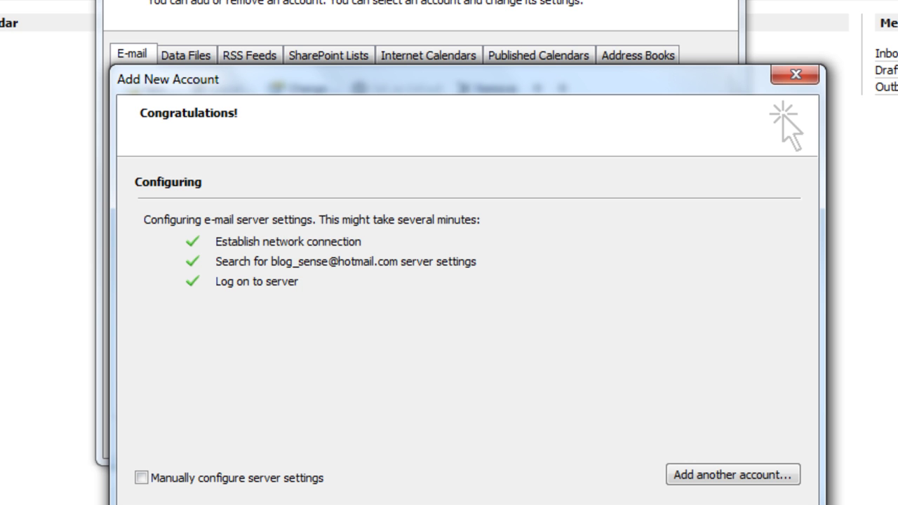
Finish the wizard and rename the Hotmail account to 'Blogsense (Hotmail)'
{"action": "left_click", "coordinate": [608, 502]}
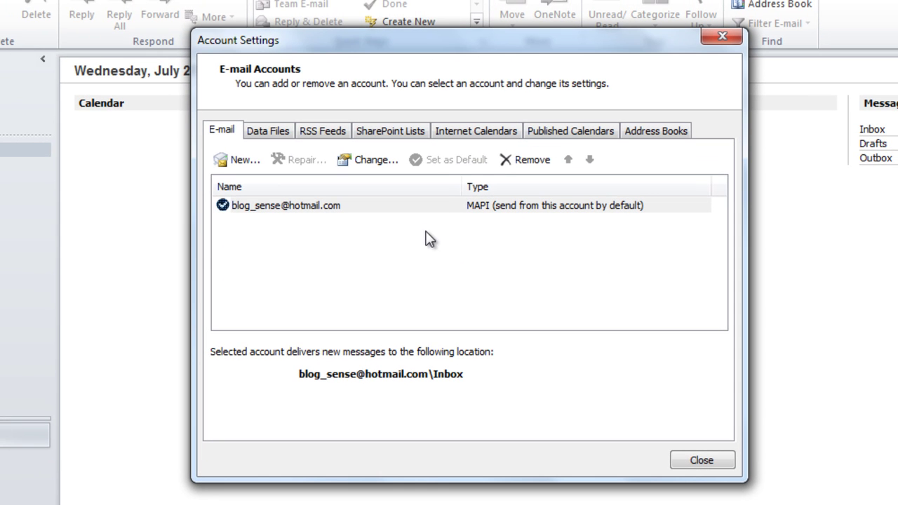
{"action": "double_click", "coordinate": [420, 205]}
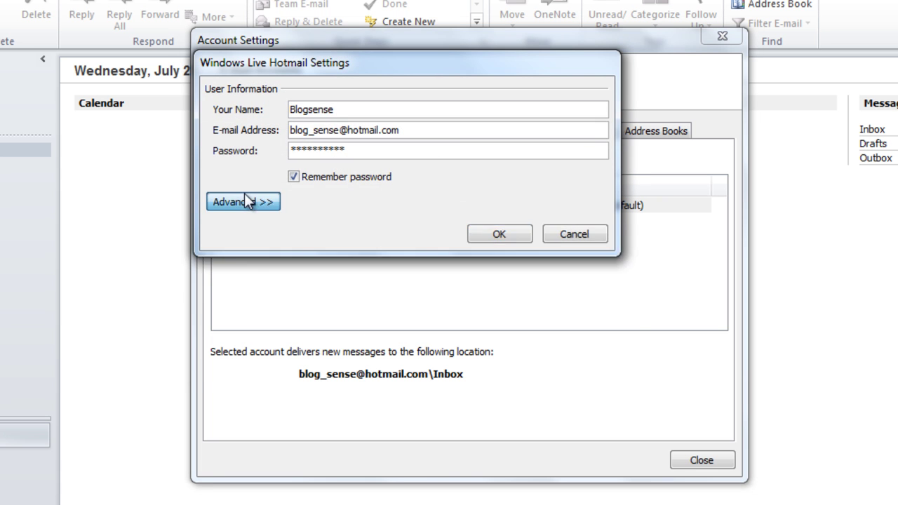
{"action": "left_click", "coordinate": [245, 200]}
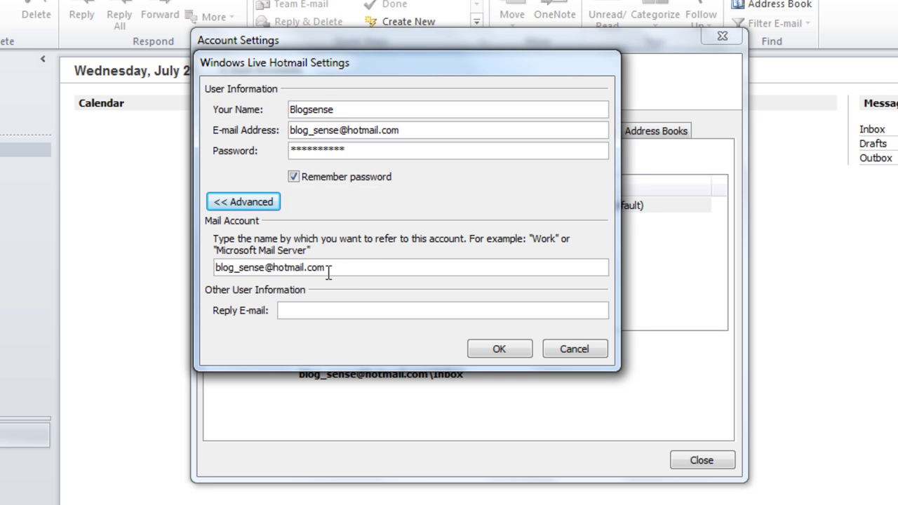
{"action": "left_click_drag", "start_coordinate": [328, 272], "coordinate": [212, 272]}
{"action": "type", "text": "Blogsense (Hotmail)"}
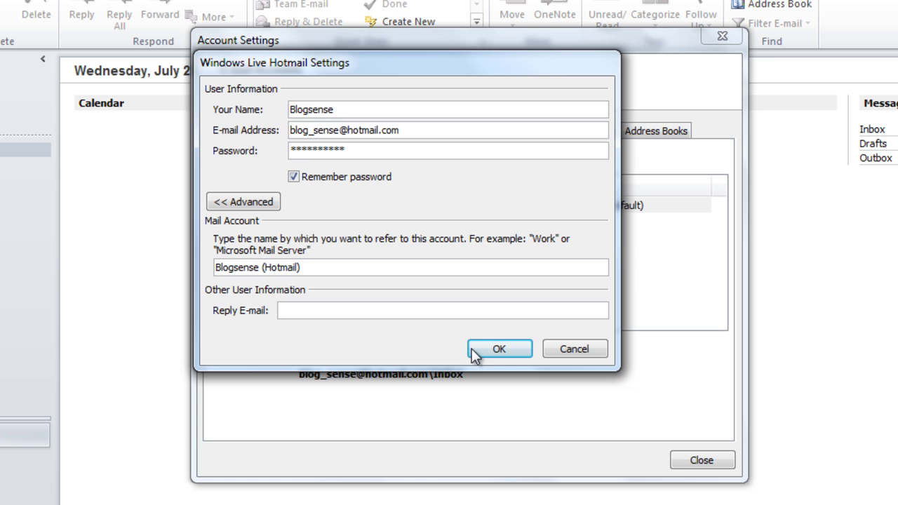
{"action": "left_click", "coordinate": [475, 353]}
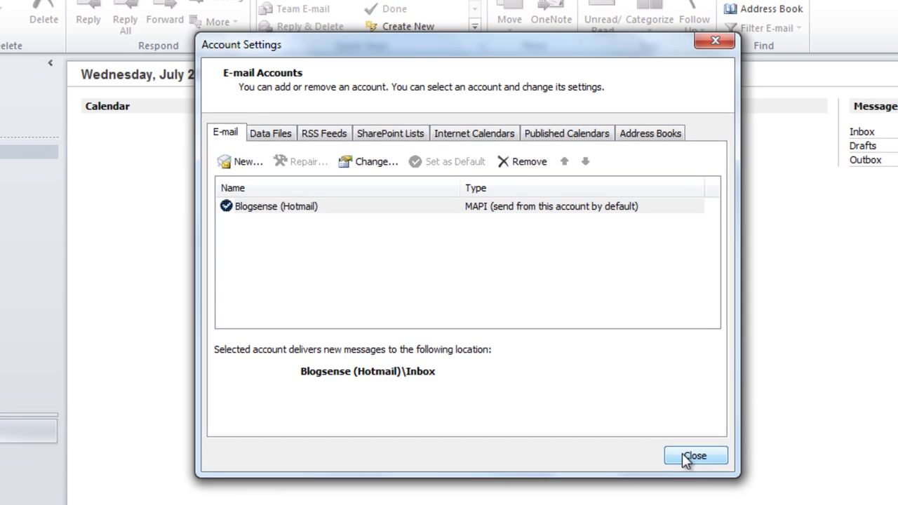
Close Account Settings, check the send/receive progress, and return to the account information page
{"action": "left_click", "coordinate": [692, 456]}
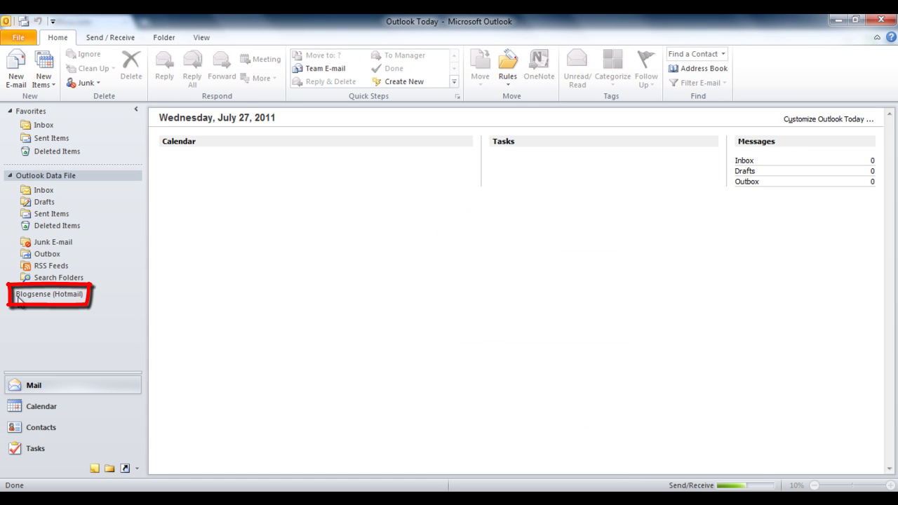
{"action": "left_click", "coordinate": [701, 485]}
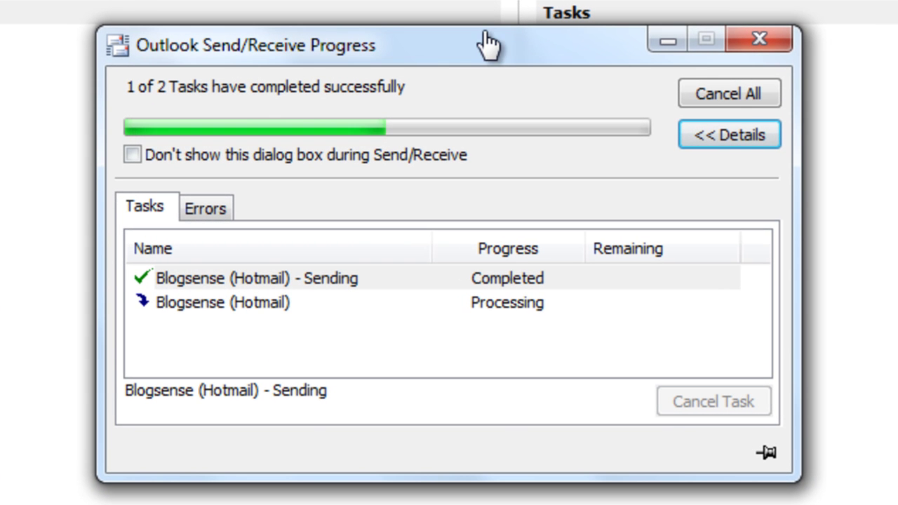
{"action": "left_click", "coordinate": [663, 38]}
{"action": "left_click", "coordinate": [17, 36]}
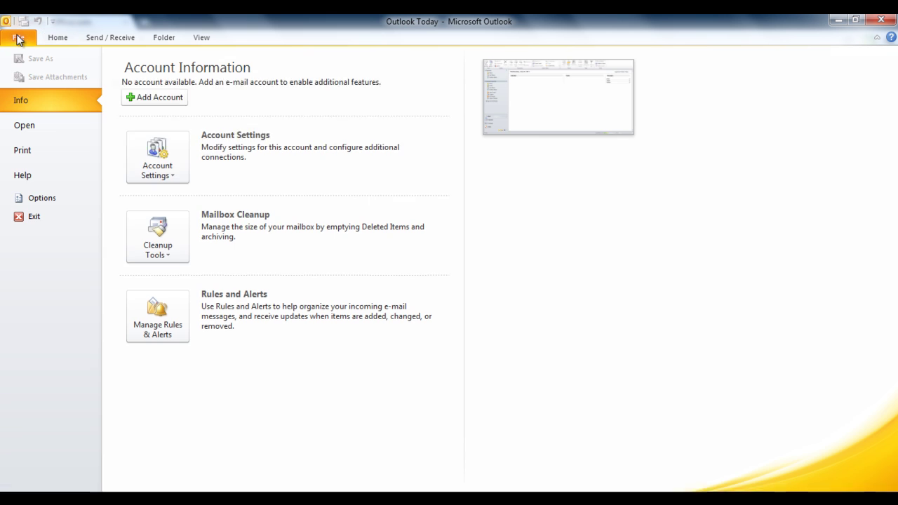
Begin adding a second, regular e-mail account from Account Settings
{"action": "left_click", "coordinate": [168, 177]}
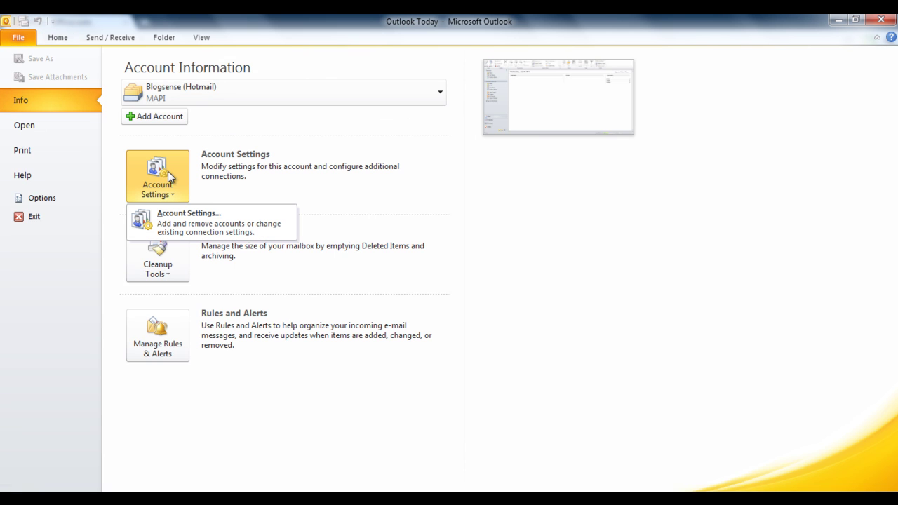
{"action": "left_click", "coordinate": [180, 226]}
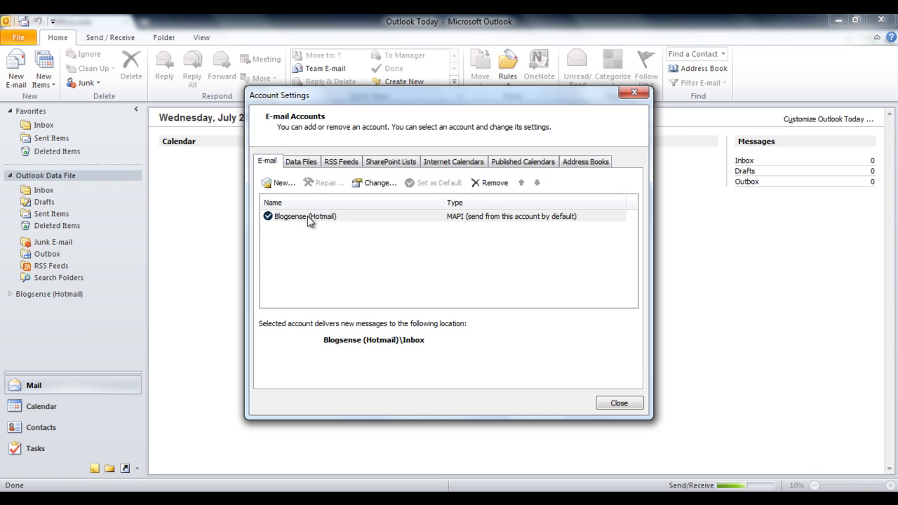
{"action": "left_click", "coordinate": [279, 182]}
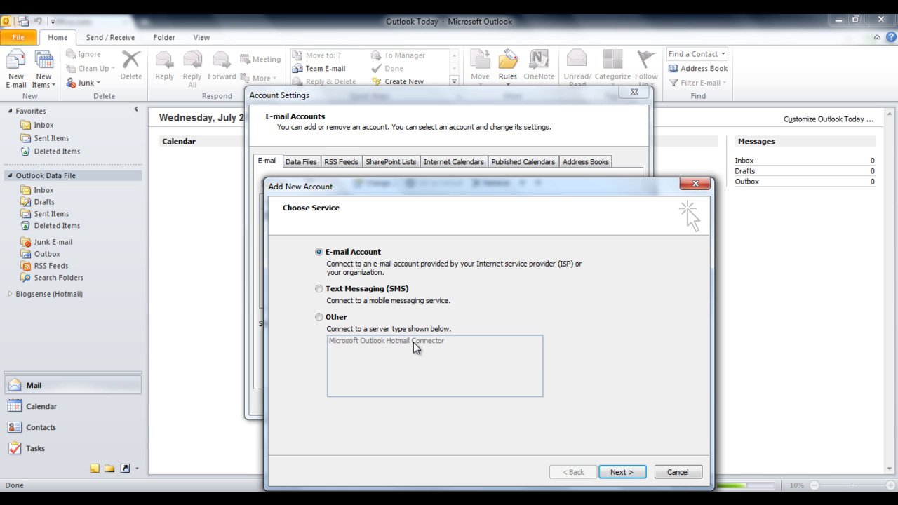
{"action": "left_click", "coordinate": [626, 474]}
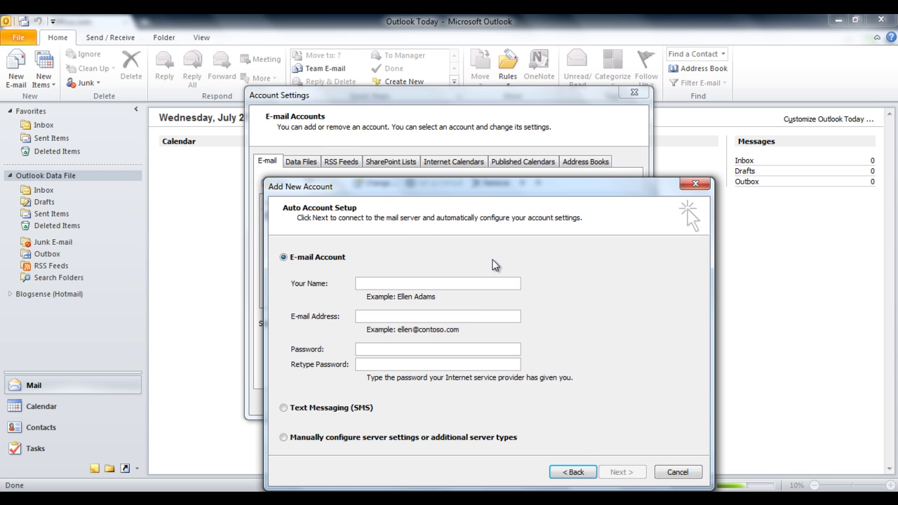
Submit the Gmail account details for automatic setup, then opt for manual server configuration
{"action": "left_click", "coordinate": [472, 280]}
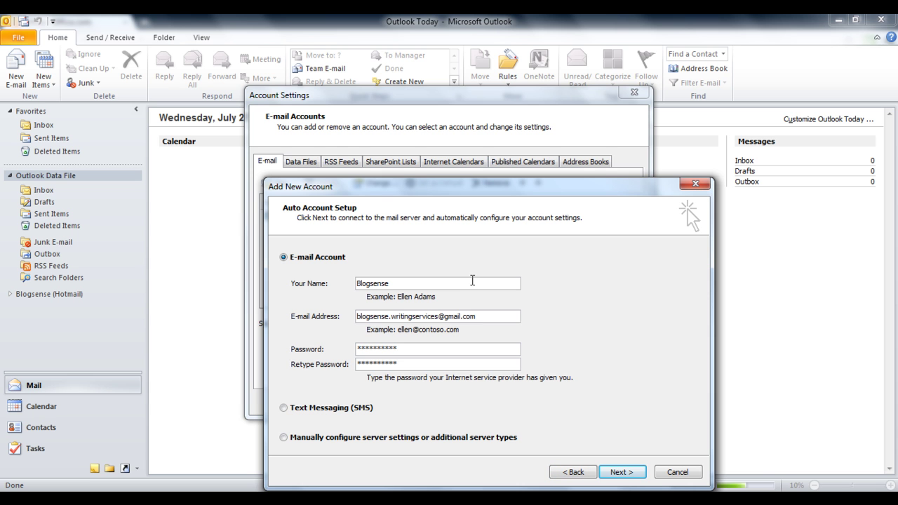
{"action": "left_click", "coordinate": [635, 473]}
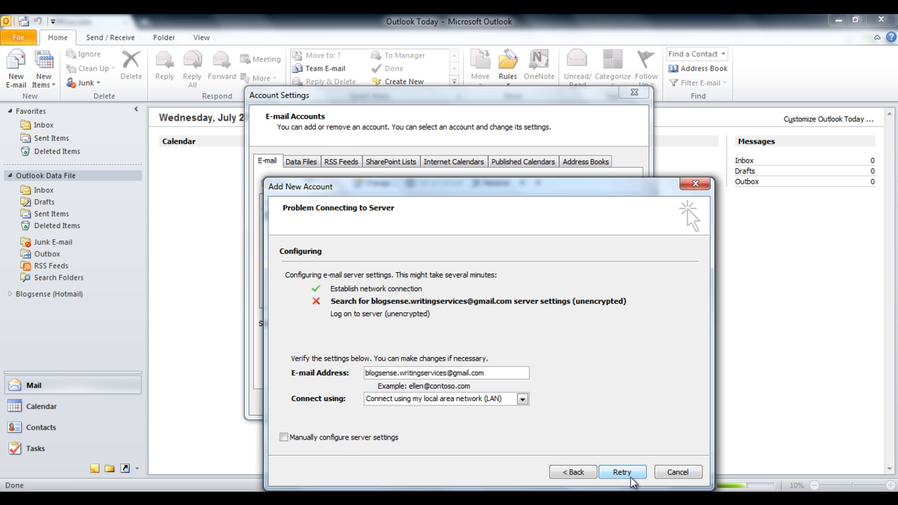
{"action": "left_click", "coordinate": [283, 437]}
Choose the Internet E-mail (POP3) service and set the incoming server to pop.gmail.com
{"action": "left_click", "coordinate": [617, 476]}
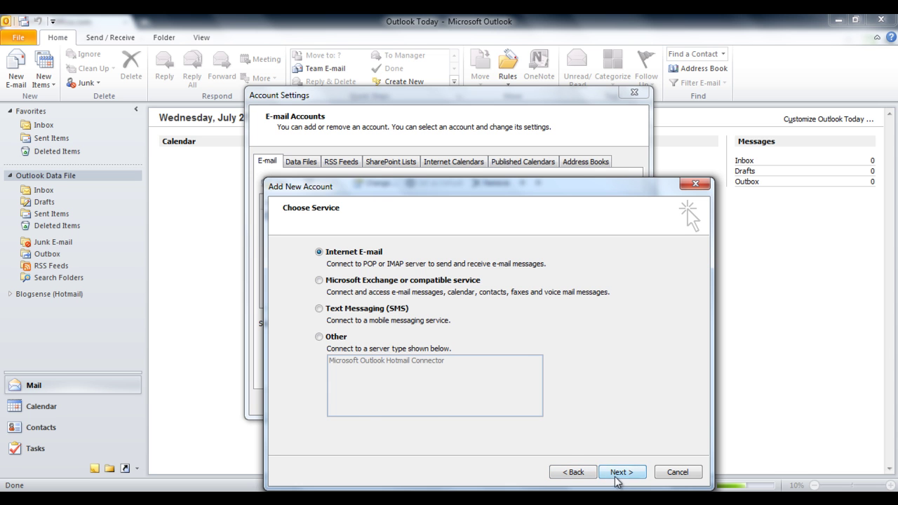
{"action": "left_click", "coordinate": [614, 477]}
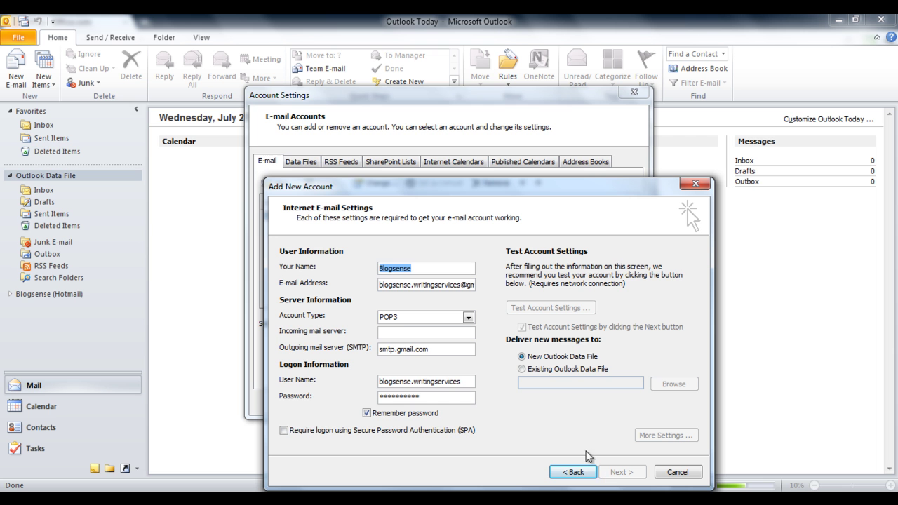
{"action": "left_click", "coordinate": [402, 334]}
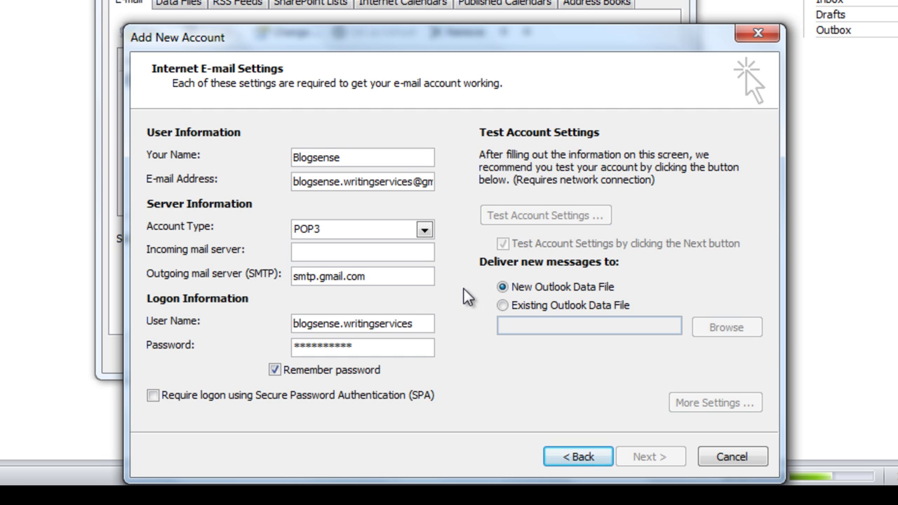
{"action": "type", "text": "pop.gmail.com"}
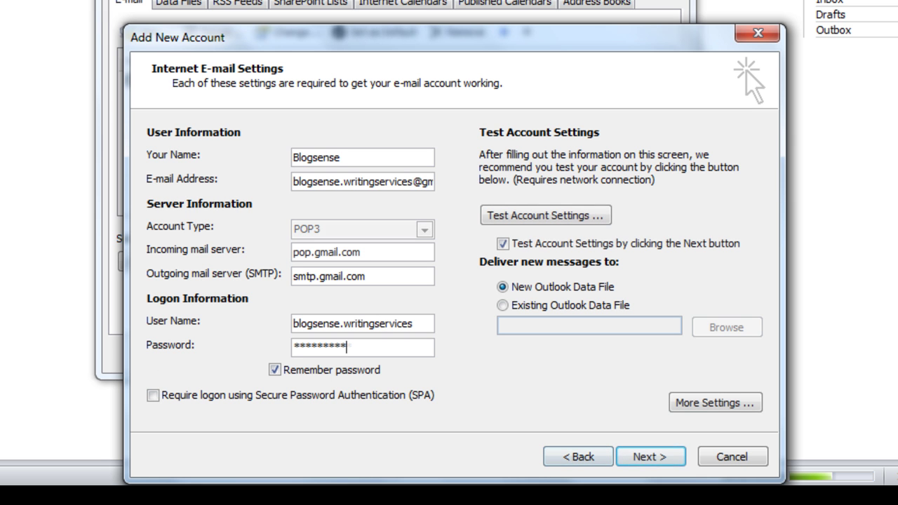
Run Test Account Settings for the Gmail POP3 account
{"action": "left_click", "coordinate": [652, 458]}
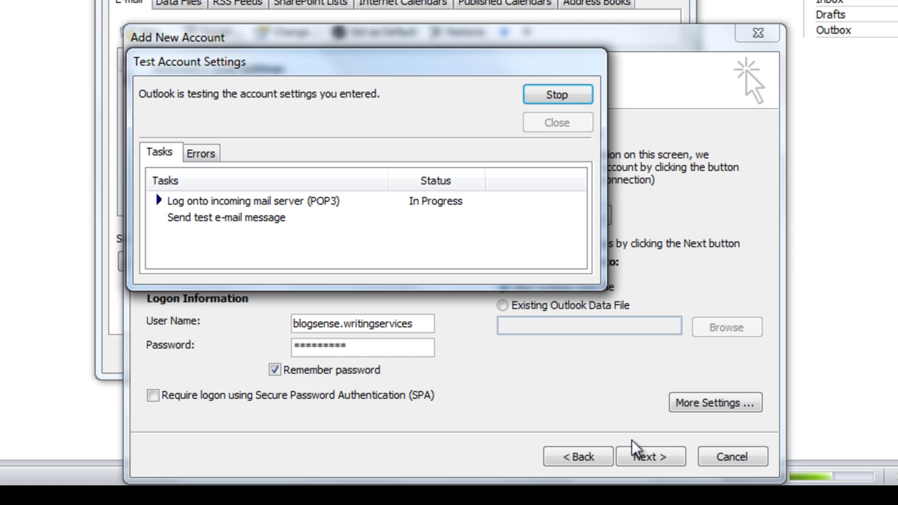